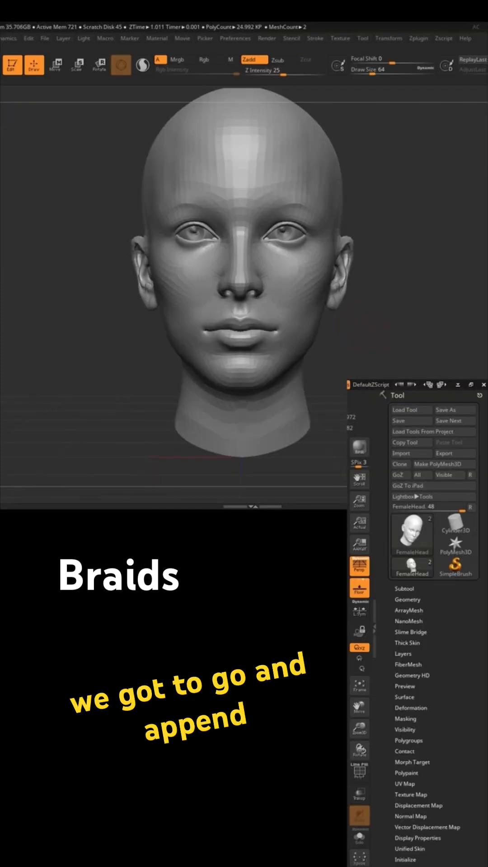
Expand the head's Subtool list and bring up the Append tool picker of primitives
left_click(405, 589)
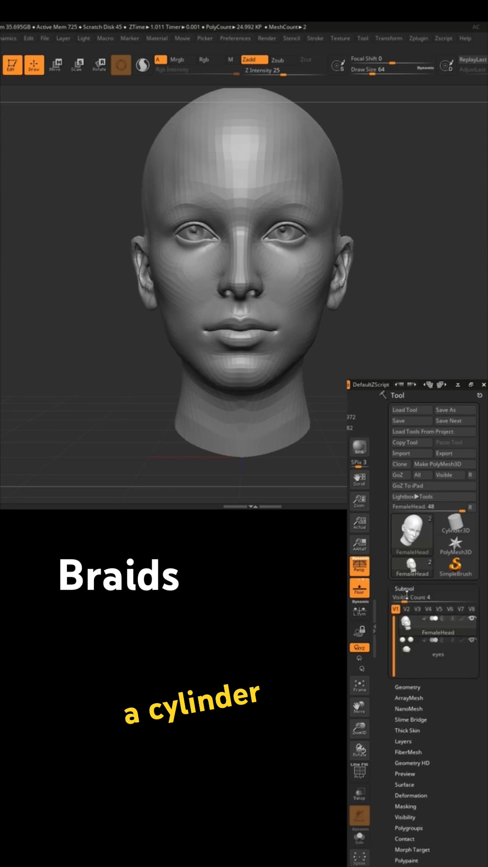
left_click(452, 685)
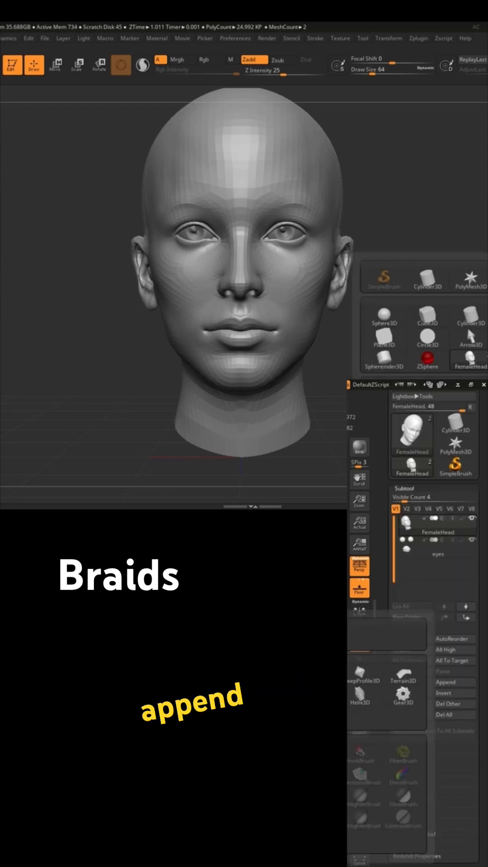
Append Cylinder3D and re-initialize it as a QCyl Y with X Res and Y Res of 4
left_click(429, 287)
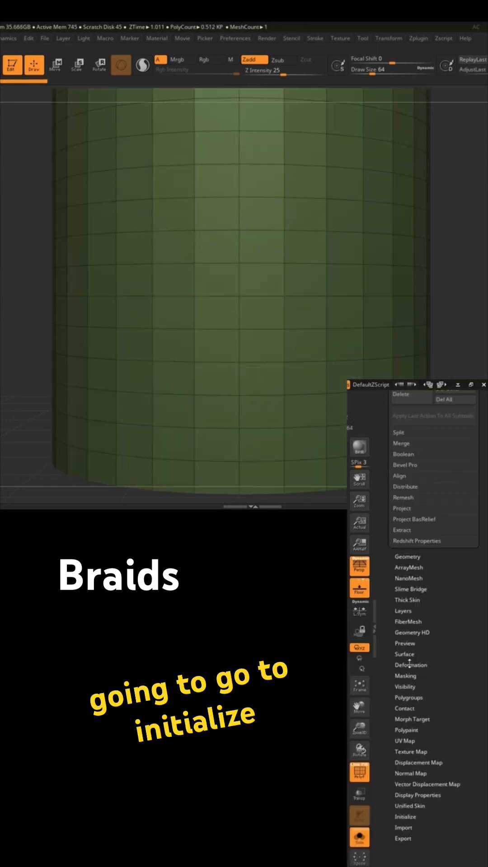
left_click(405, 817)
left_click_drag(415, 696, 443, 697)
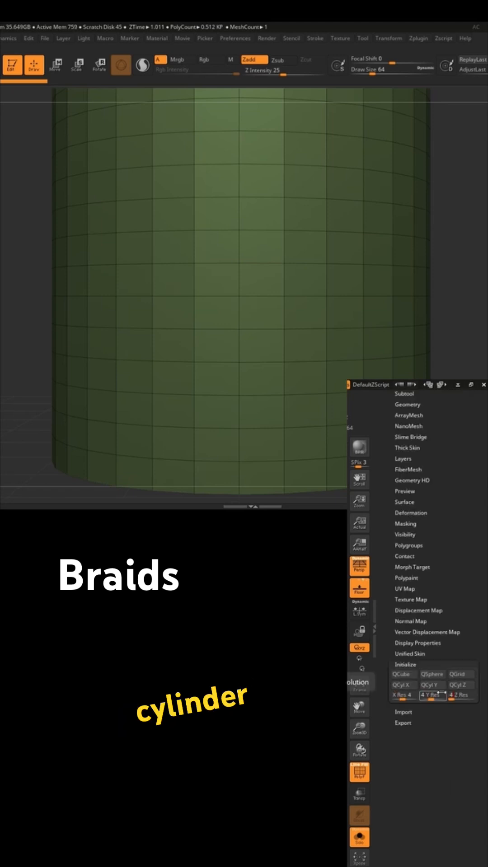
left_click(430, 686)
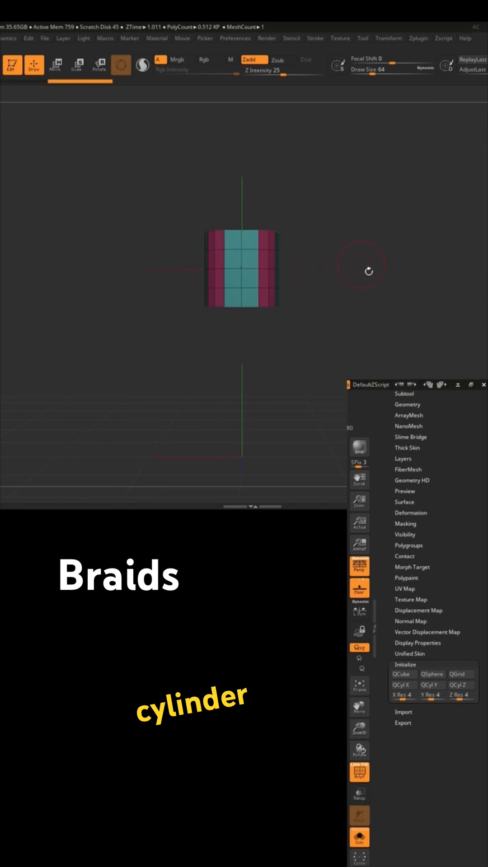
View the low-poly cylinder from above, expand Modify Topology and bring up the Move gizmo
left_click_drag(369, 271, 258, 310)
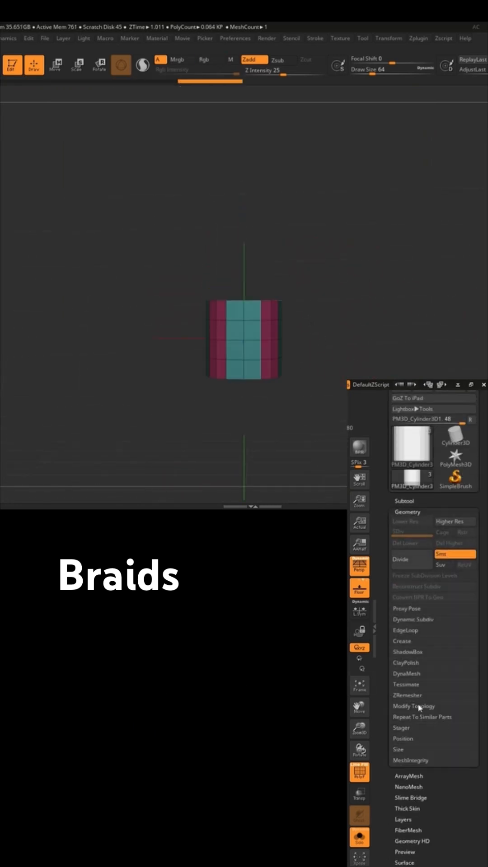
left_click(420, 707)
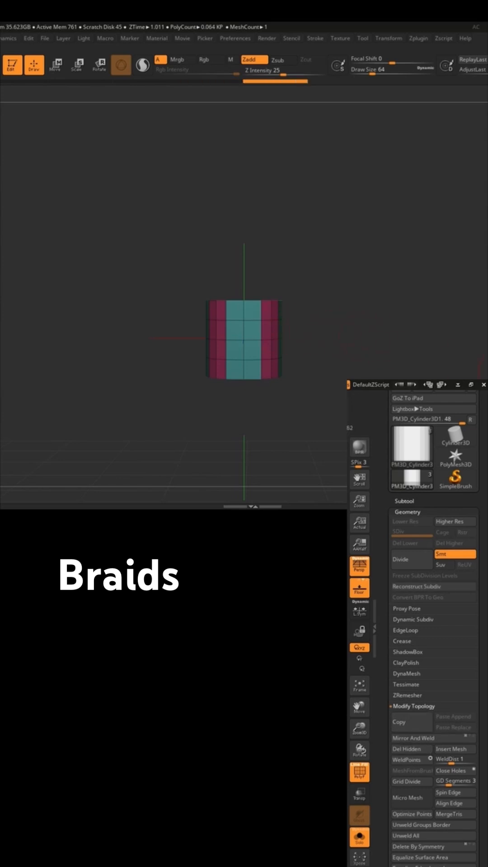
left_click_drag(349, 731, 353, 725)
key("w")
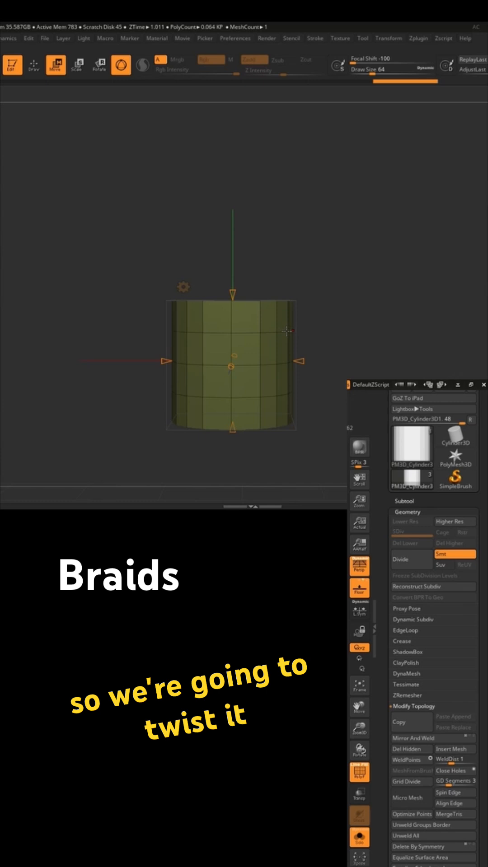
Twist the cylinder so its edges spiral diagonally, then stretch it taller with the gizmo
mouse_move(243, 293)
left_mouse_down()
mouse_move(248, 267)
mouse_move(269, 244)
left_mouse_up()
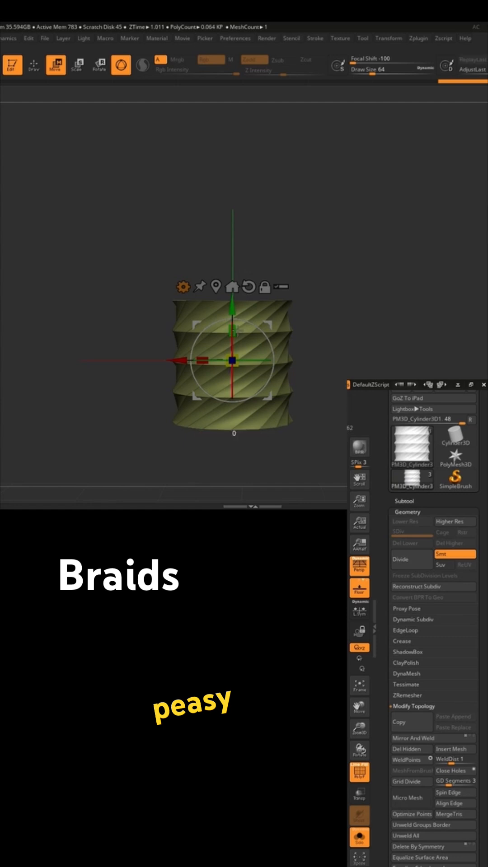
mouse_move(233, 331)
left_mouse_down()
mouse_move(233, 298)
mouse_move(262, 265)
left_mouse_up()
Duplicate the twisted cylinder to the right and twist the pair around each other into one braid strand
left_click_drag(185, 360, 296, 356, "ctrl")
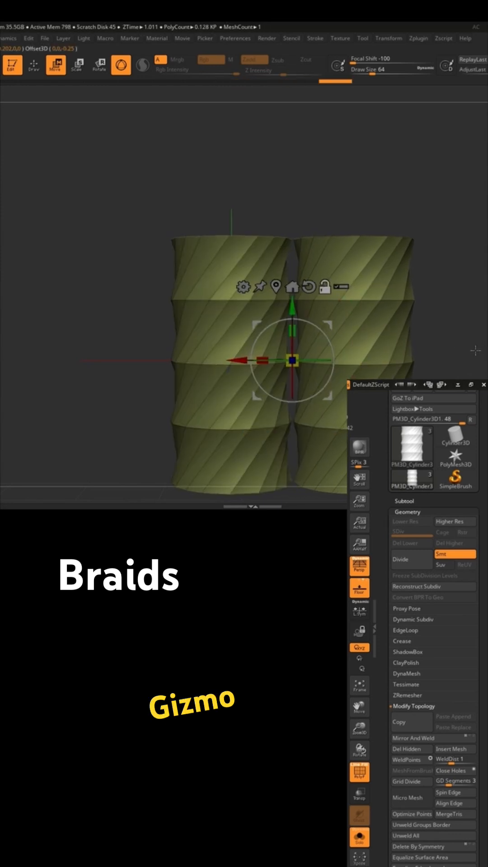
left_click_drag(474, 351, 412, 320, "alt")
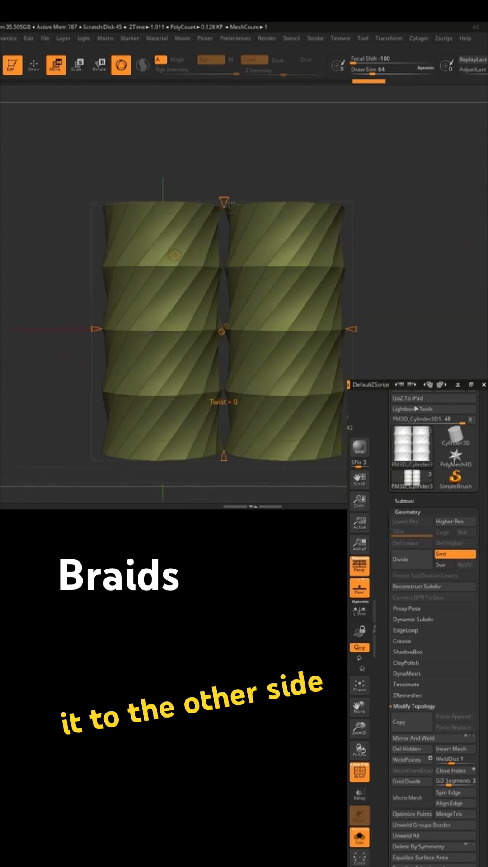
mouse_move(223, 216)
left_mouse_down()
mouse_move(231, 227)
mouse_move(240, 276)
left_mouse_up()
key("b")
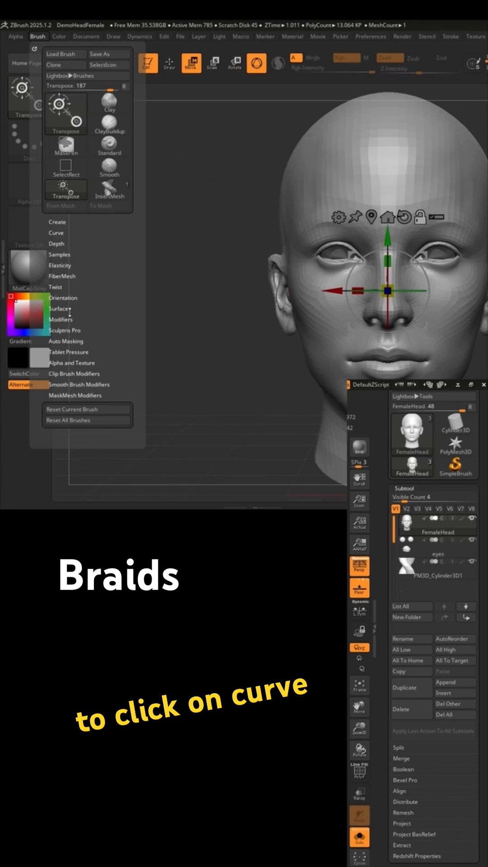
Enable Stretch and Weld Points in Brush Modifiers for the insert-mesh curve brush of the braid
left_click(69, 320)
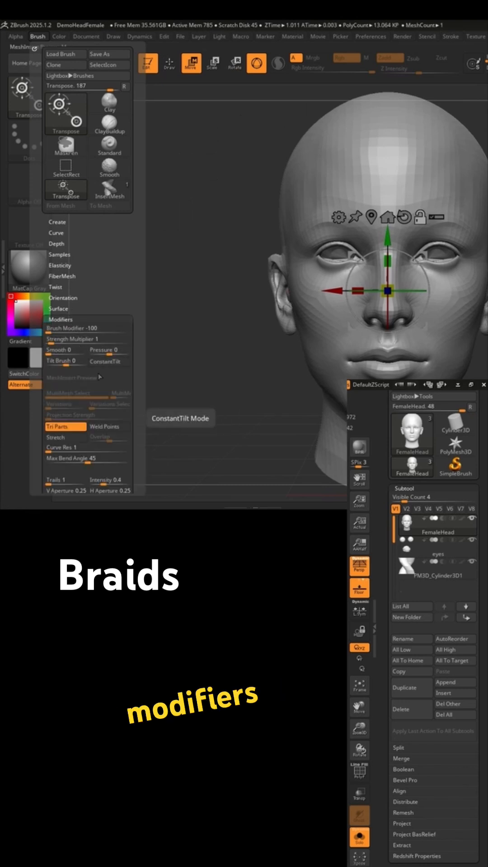
scroll(136, 360, "down", 2)
left_click(56, 394)
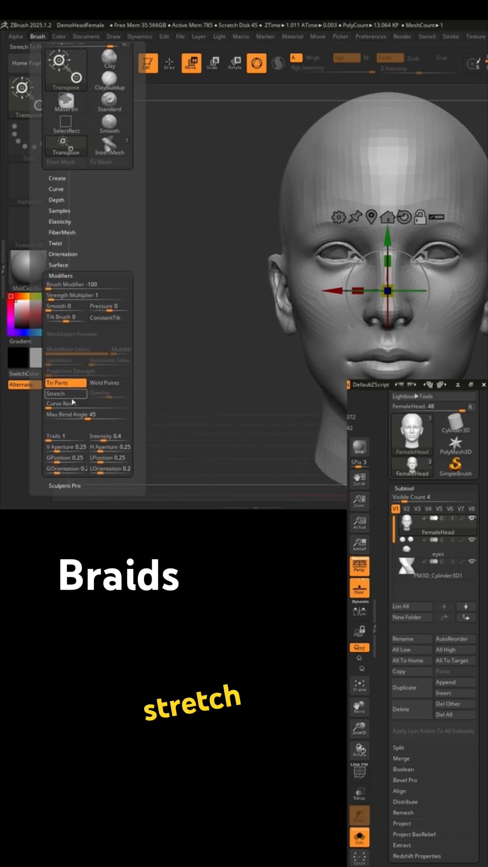
left_click(101, 383)
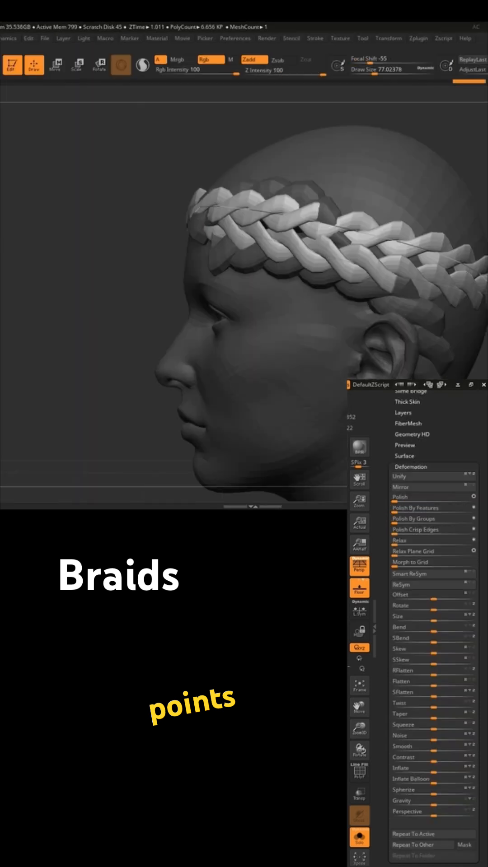